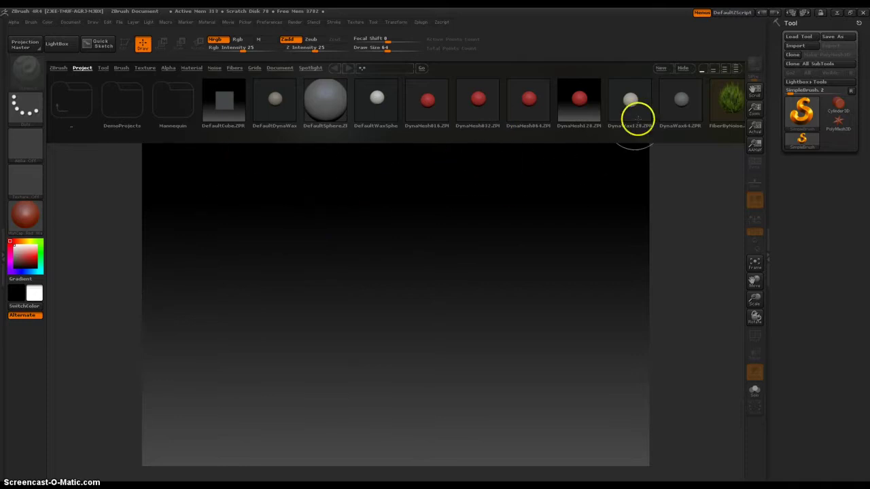
{"action": "left_click", "coordinate": [683, 69]}
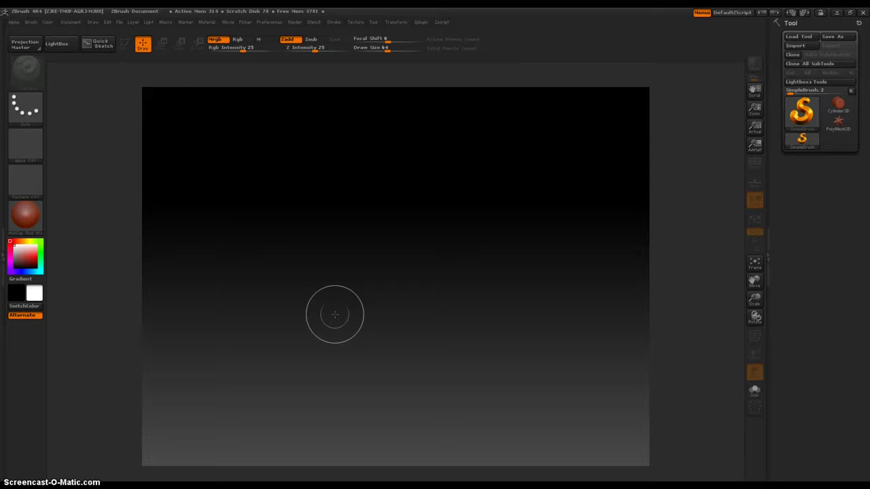
{"action": "mouse_move", "coordinate": [334, 315]}
{"action": "left_mouse_down"}
{"action": "mouse_move", "coordinate": [383, 303]}
{"action": "mouse_move", "coordinate": [511, 317]}
{"action": "mouse_move", "coordinate": [473, 334]}
{"action": "left_mouse_up"}
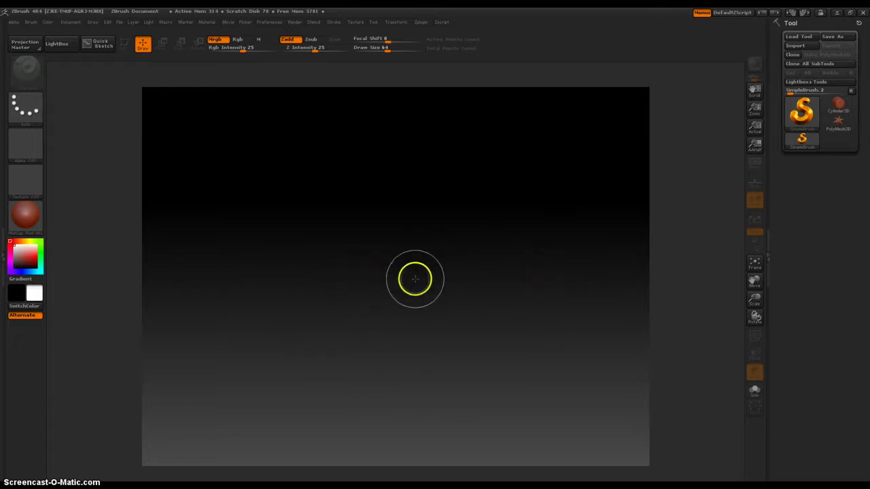
{"action": "mouse_move", "coordinate": [401, 295]}
{"action": "left_mouse_down"}
{"action": "mouse_move", "coordinate": [394, 322]}
{"action": "mouse_move", "coordinate": [263, 193]}
{"action": "mouse_move", "coordinate": [378, 202]}
{"action": "mouse_move", "coordinate": [111, 237]}
{"action": "mouse_move", "coordinate": [519, 149]}
{"action": "mouse_move", "coordinate": [573, 218]}
{"action": "mouse_move", "coordinate": [327, 68]}
{"action": "mouse_move", "coordinate": [175, 360]}
{"action": "left_mouse_up"}
{"action": "key", "text": "ctrl+n"}
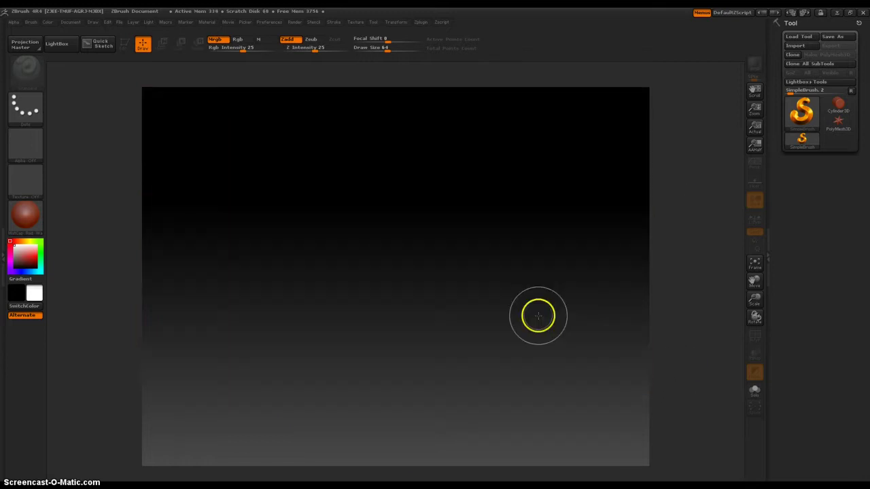
Load the red DynaMesh016 sphere project from LightBox and push its upper sides outward
{"action": "left_click", "coordinate": [57, 44]}
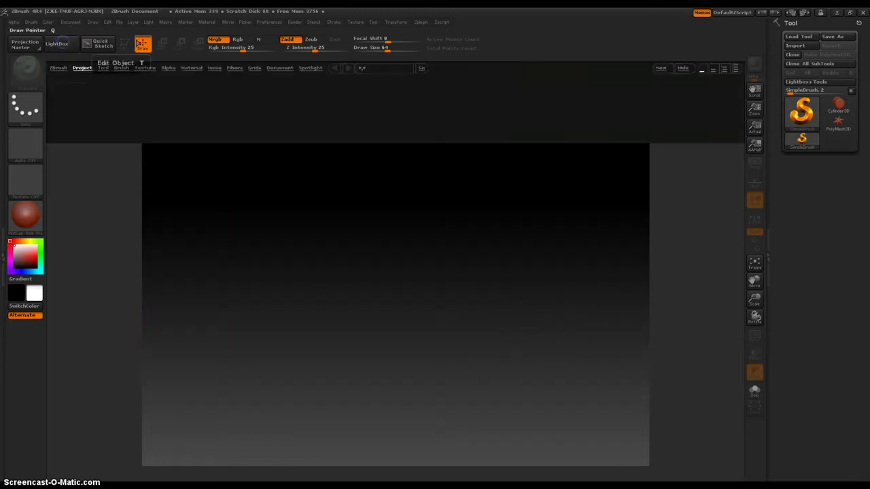
{"action": "double_click", "coordinate": [427, 102]}
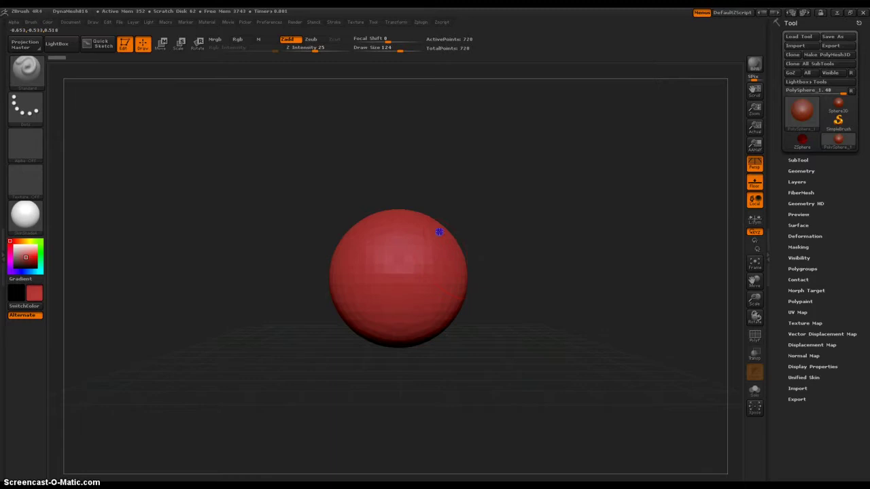
{"action": "left_click_drag", "start_coordinate": [439, 232], "coordinate": [438, 229]}
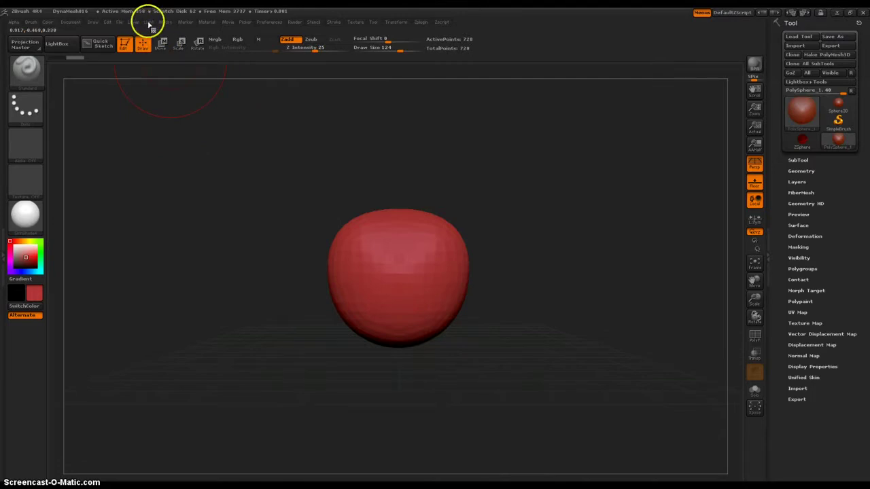
In Light > Background, bring up the texture library from the Environment Texture slot
{"action": "left_click", "coordinate": [149, 21]}
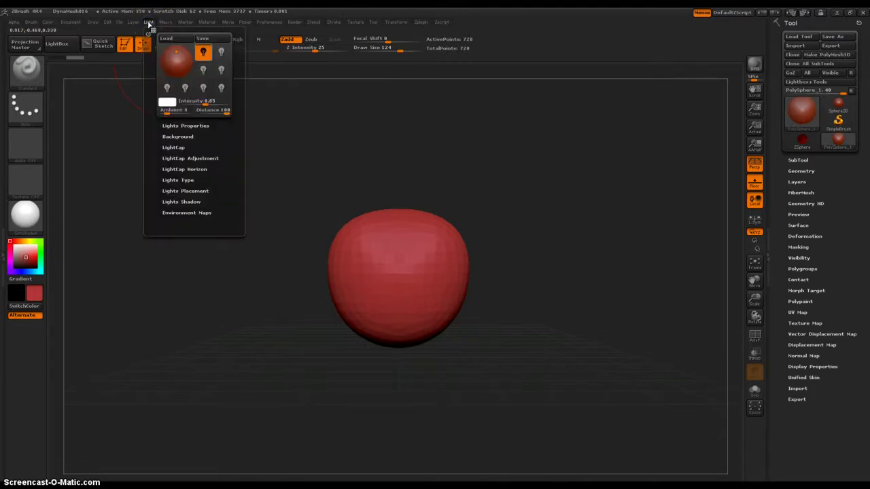
{"action": "left_click", "coordinate": [178, 136]}
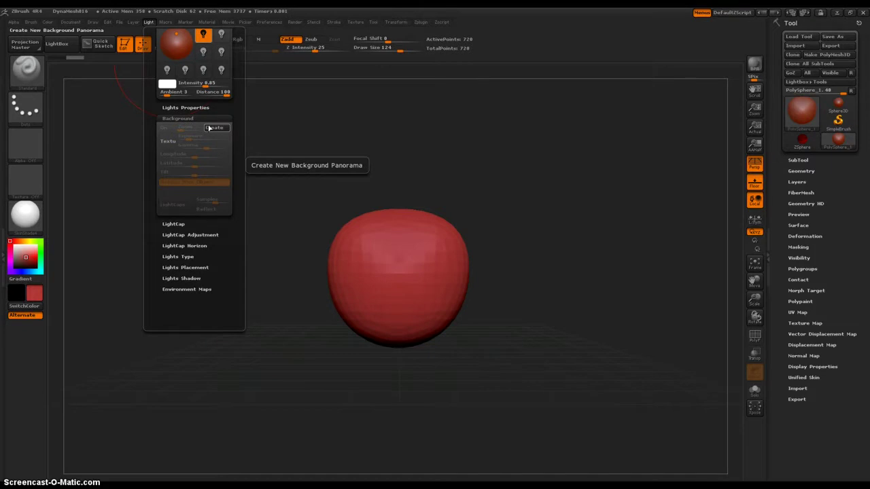
{"action": "left_click", "coordinate": [167, 143]}
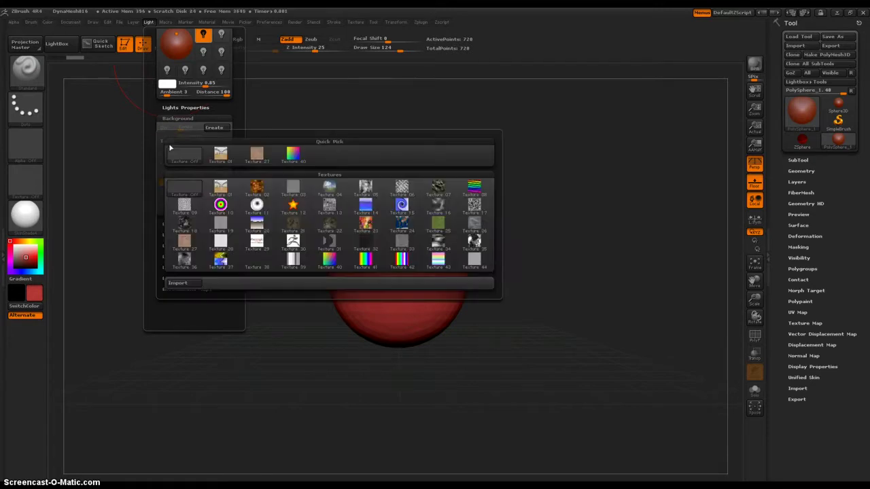
Open the Import Image dialog from the texture picker, then bring up the Windows Start menu
{"action": "left_click", "coordinate": [173, 152]}
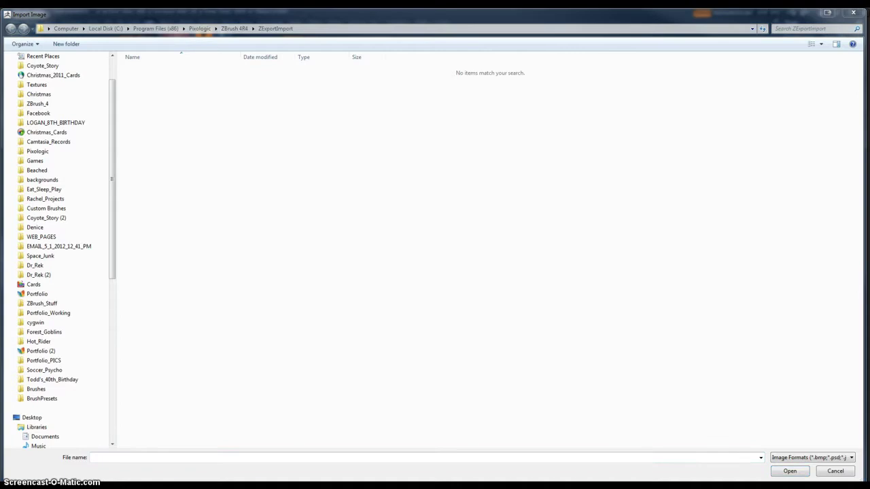
{"action": "key", "text": "super"}
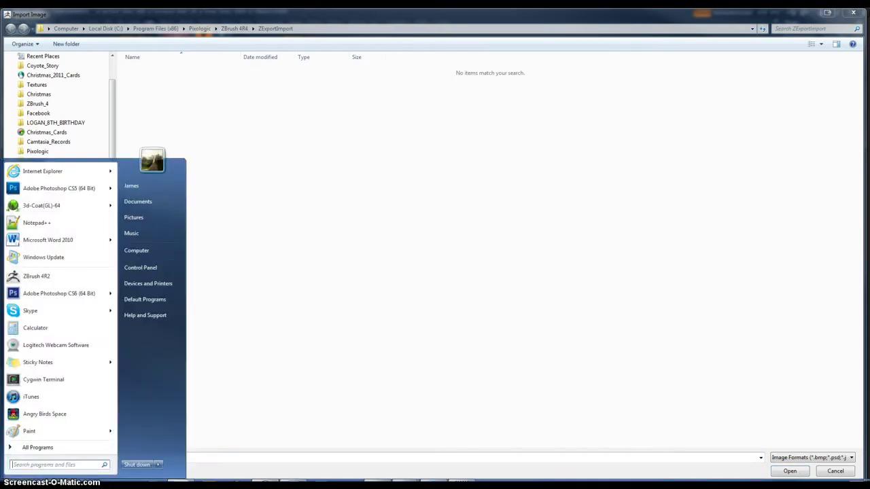
Launch Paint and bucket-fill the whole white canvas bright red
{"action": "left_click", "coordinate": [37, 434]}
{"action": "left_click", "coordinate": [99, 147]}
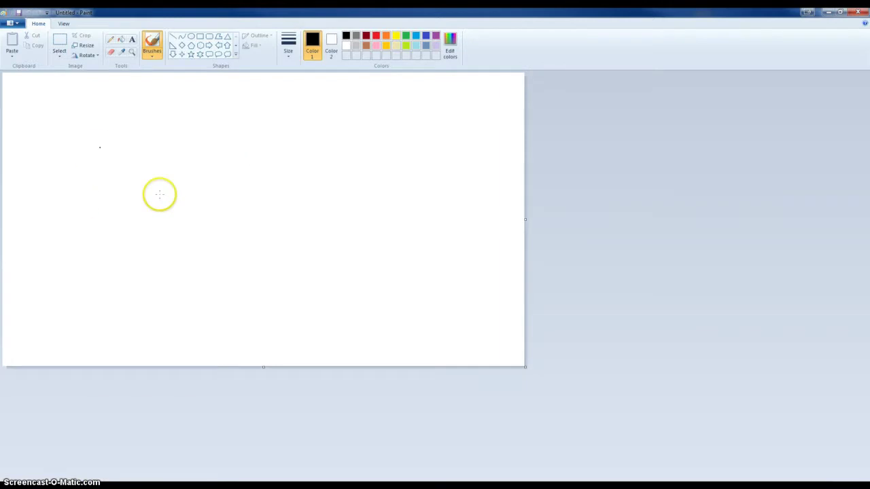
{"action": "key", "text": "ctrl+z"}
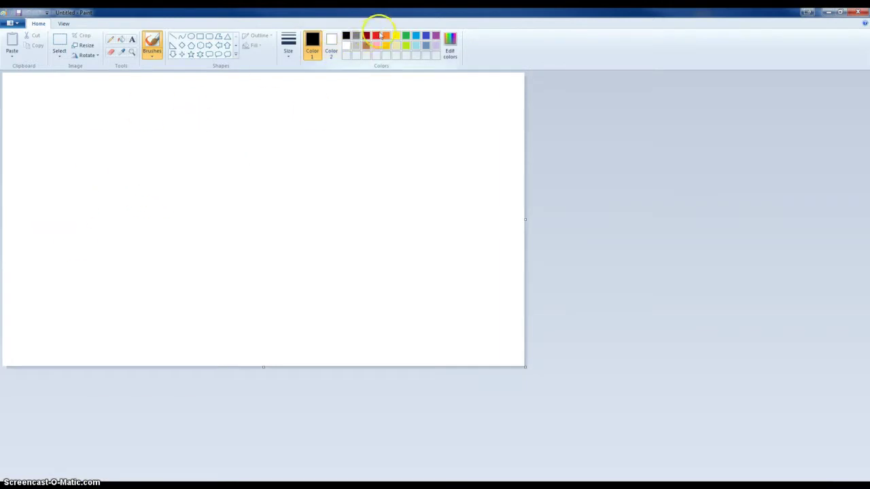
{"action": "left_click", "coordinate": [377, 37]}
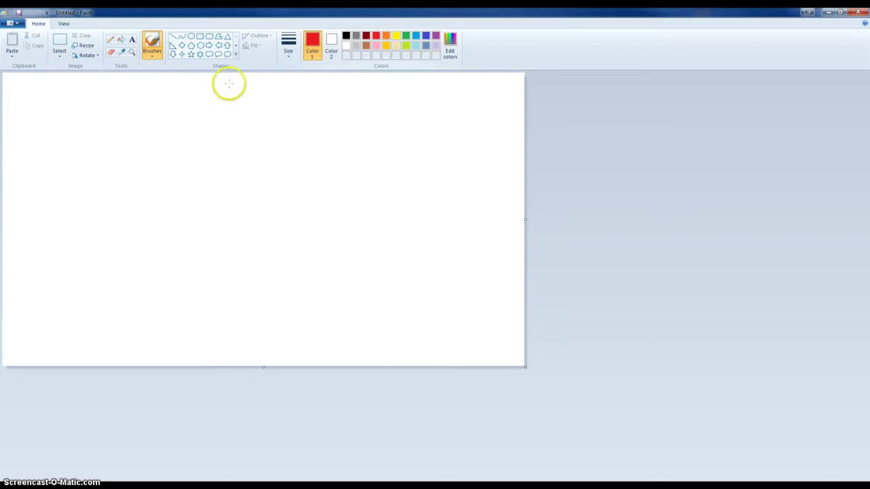
{"action": "left_click", "coordinate": [121, 40]}
{"action": "left_click", "coordinate": [249, 184]}
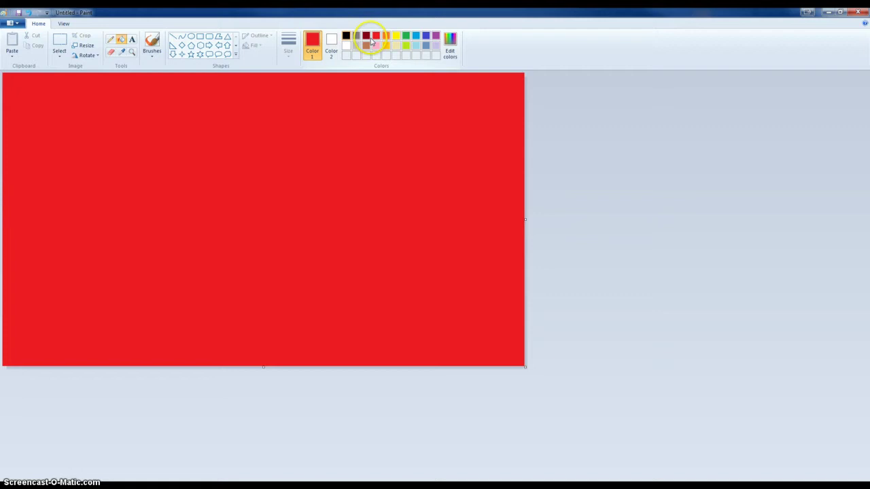
Draw a dark-red rectangle over the lower part of the canvas and fill it dark red
{"action": "left_click", "coordinate": [200, 36]}
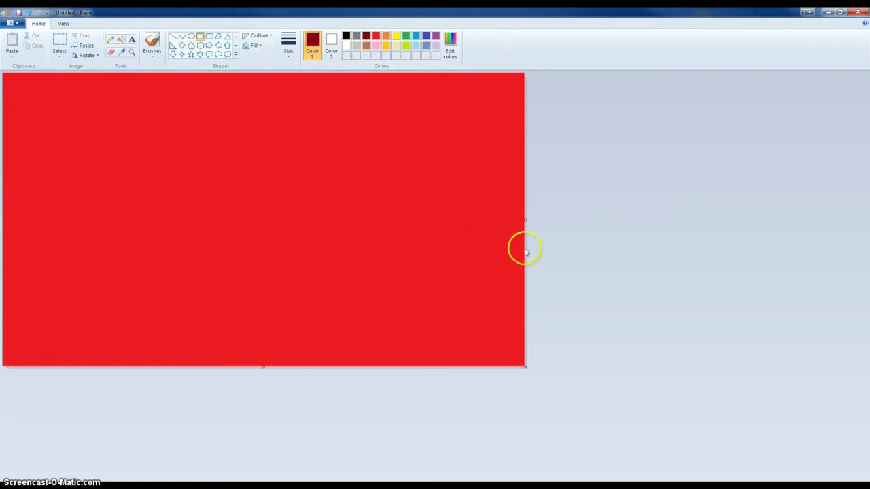
{"action": "left_click_drag", "start_coordinate": [524, 248], "coordinate": [1, 449]}
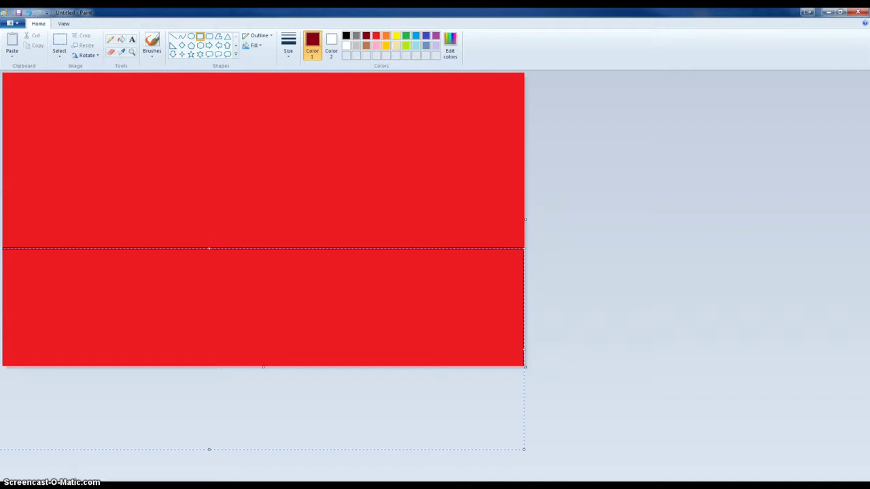
{"action": "left_click", "coordinate": [121, 40]}
{"action": "left_click", "coordinate": [210, 262]}
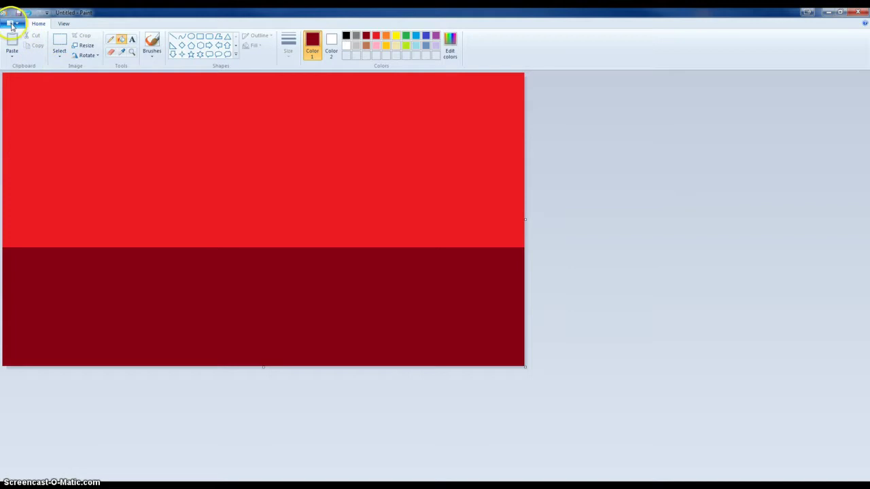
Save the image as JPEG 'BG.jpg' in the Program Files (x86) > Pixologic folder
{"action": "left_click", "coordinate": [18, 26]}
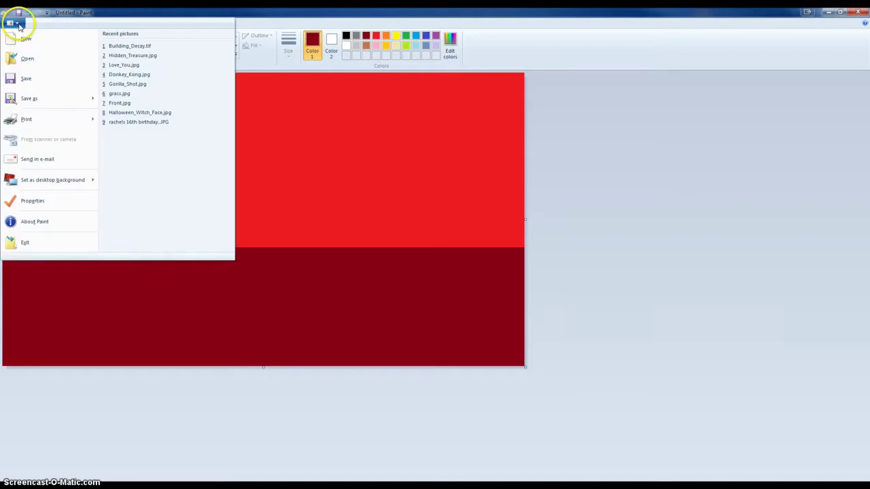
{"action": "left_click", "coordinate": [35, 104]}
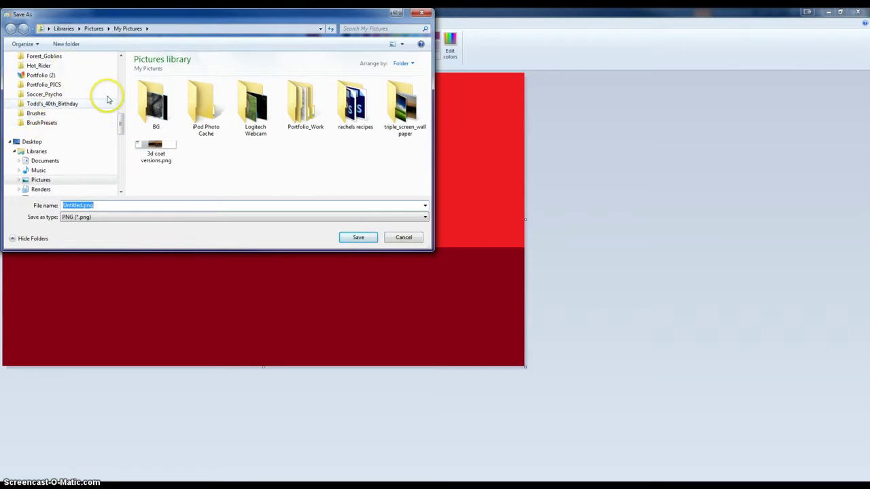
{"action": "left_click", "coordinate": [48, 124]}
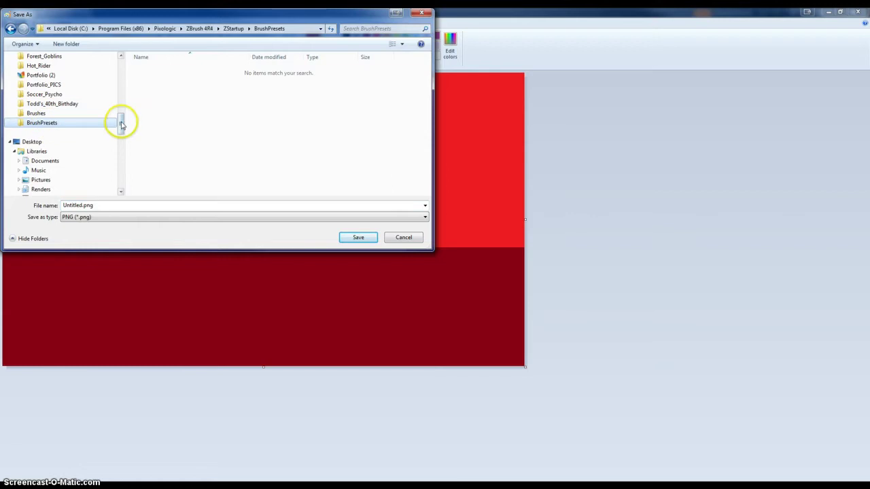
{"action": "left_click_drag", "start_coordinate": [122, 125], "coordinate": [126, 89]}
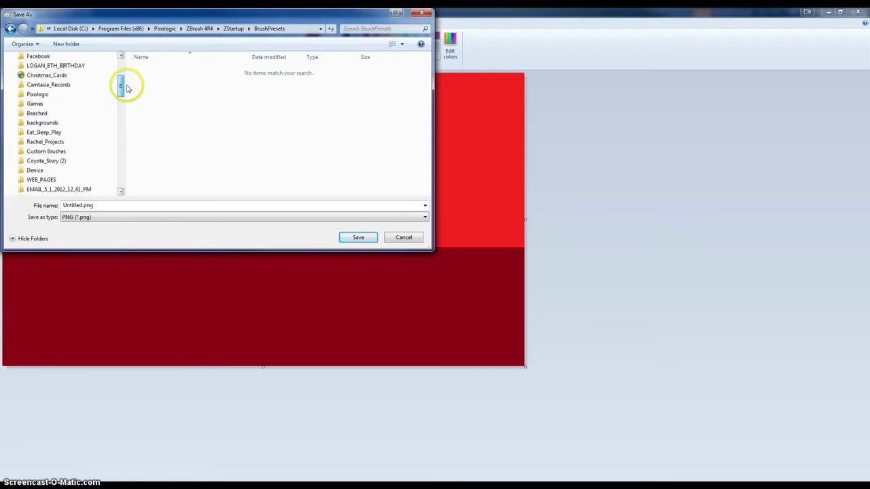
{"action": "left_click", "coordinate": [57, 94]}
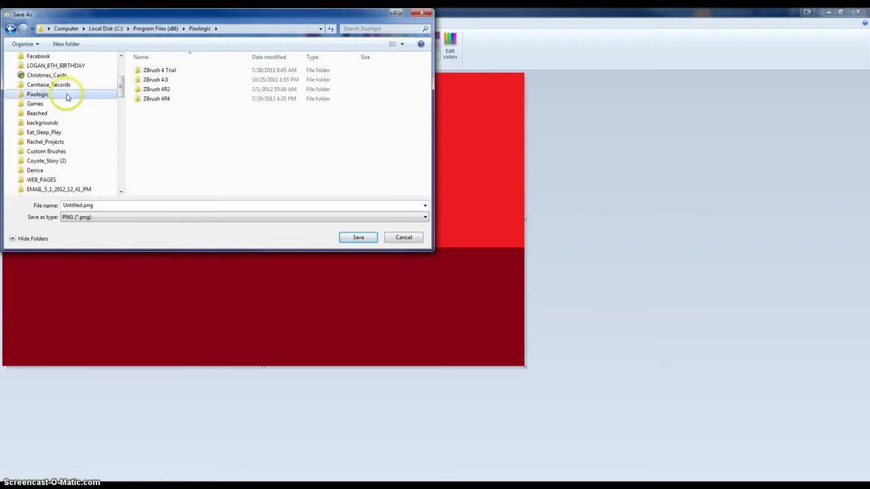
{"action": "right_click", "coordinate": [176, 129]}
{"action": "left_click", "coordinate": [158, 172]}
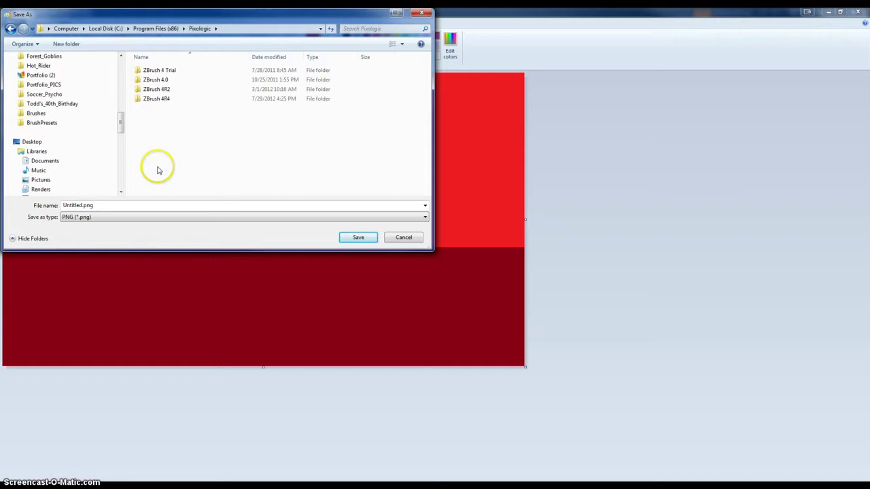
{"action": "left_click", "coordinate": [142, 205]}
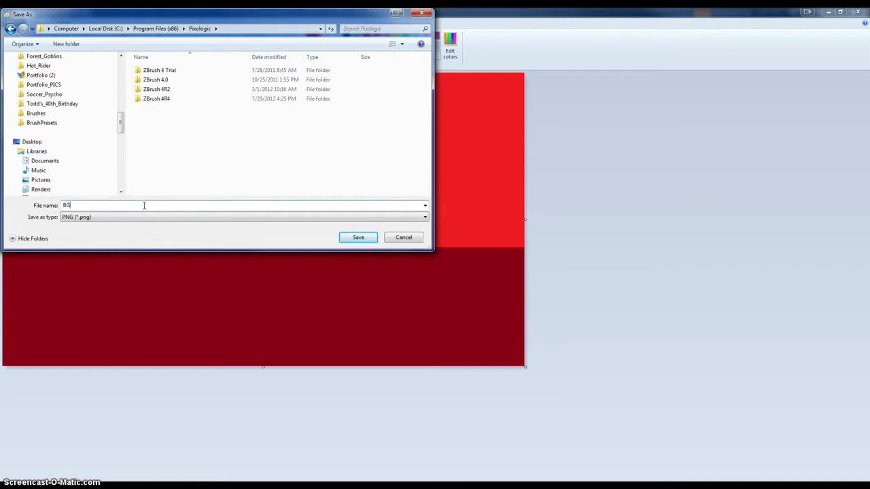
{"action": "left_click", "coordinate": [142, 217]}
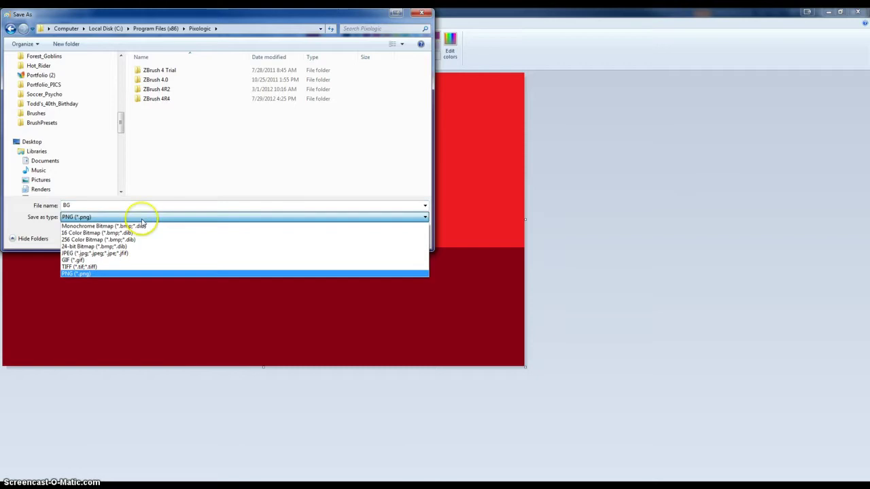
{"action": "left_click", "coordinate": [116, 253]}
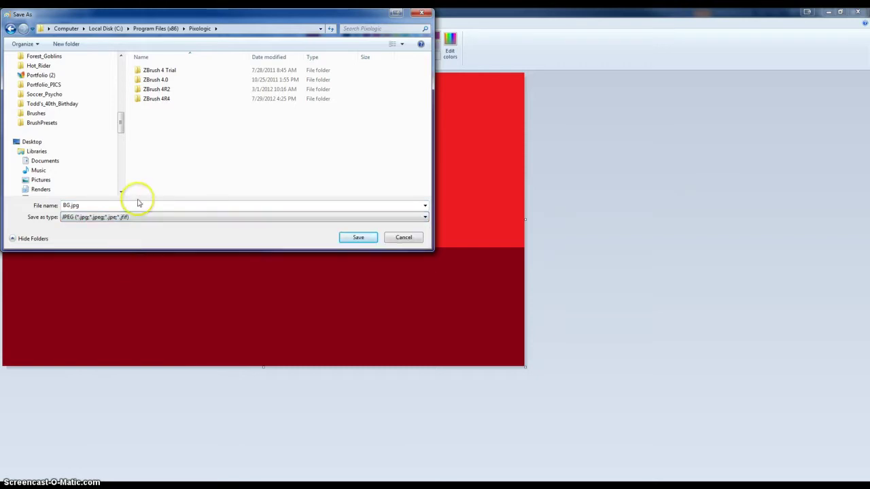
{"action": "left_click", "coordinate": [356, 237]}
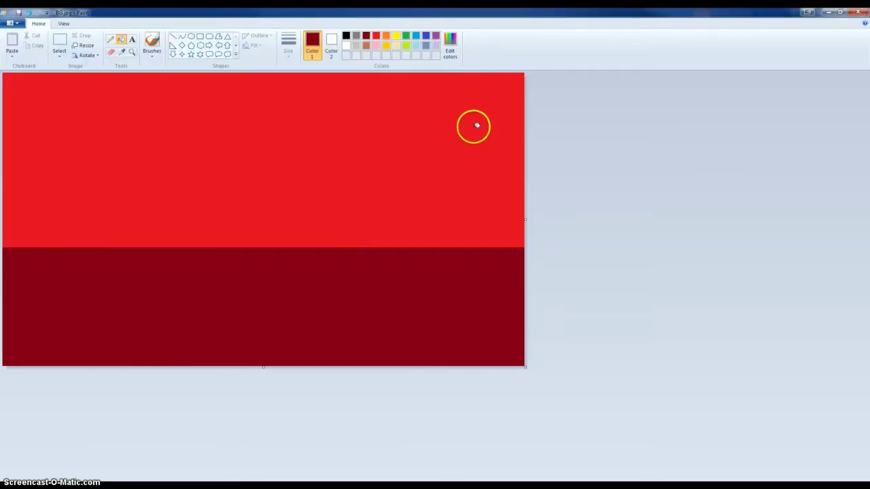
Close Paint, then in ZBrush's Import Image dialog locate BG.jpg in the Pixologic folder and import it
{"action": "left_click", "coordinate": [861, 13]}
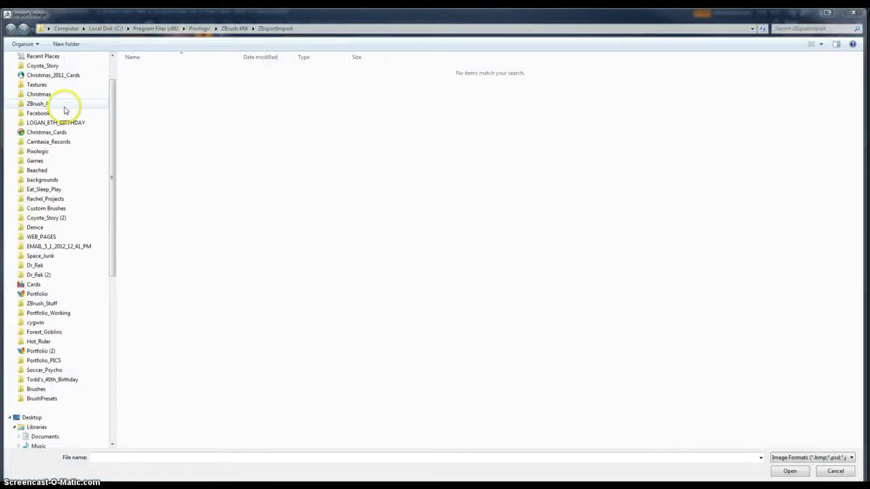
{"action": "left_click", "coordinate": [39, 399]}
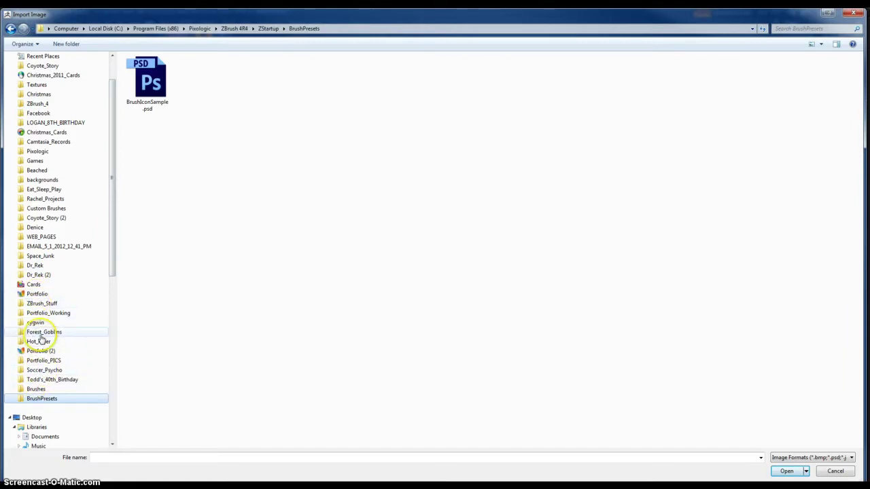
{"action": "left_click", "coordinate": [41, 313]}
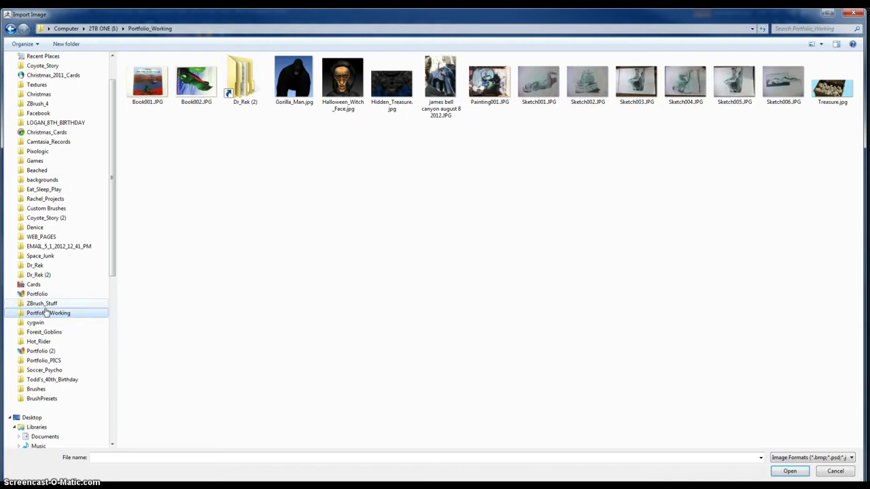
{"action": "left_click", "coordinate": [45, 307]}
{"action": "left_click", "coordinate": [61, 218]}
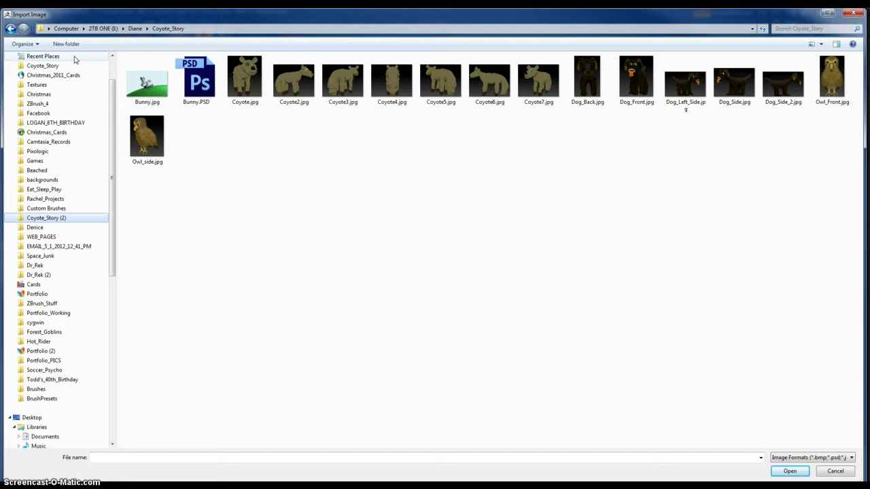
{"action": "left_click", "coordinate": [10, 28]}
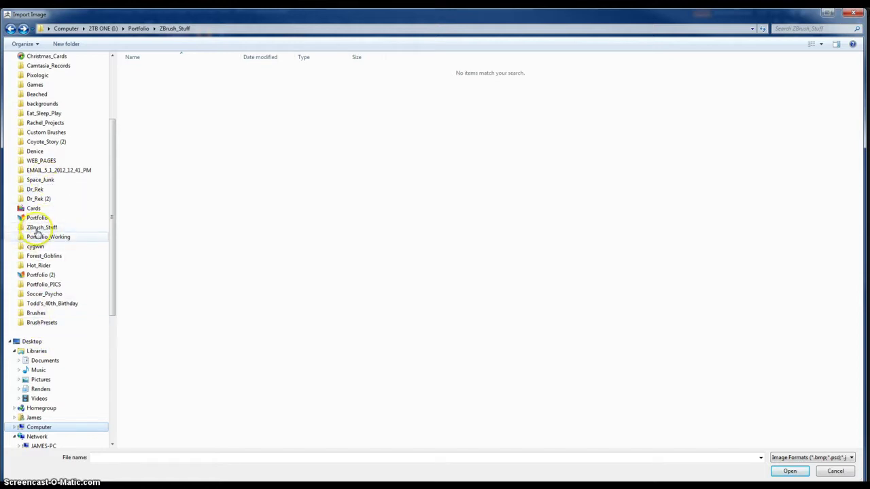
{"action": "left_click", "coordinate": [40, 227]}
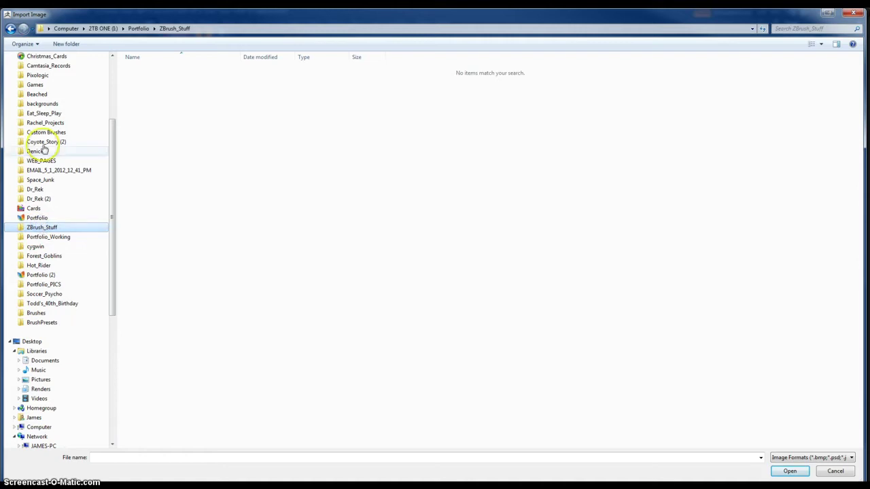
{"action": "left_click", "coordinate": [38, 75]}
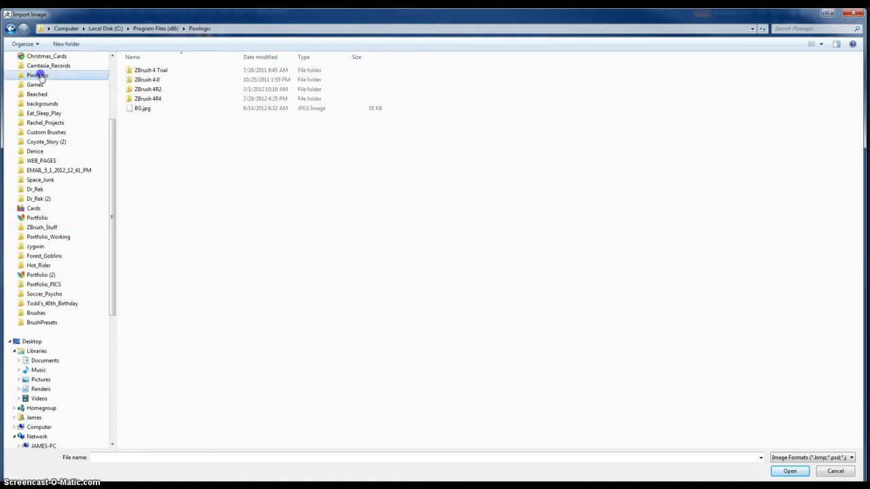
{"action": "left_click", "coordinate": [148, 109]}
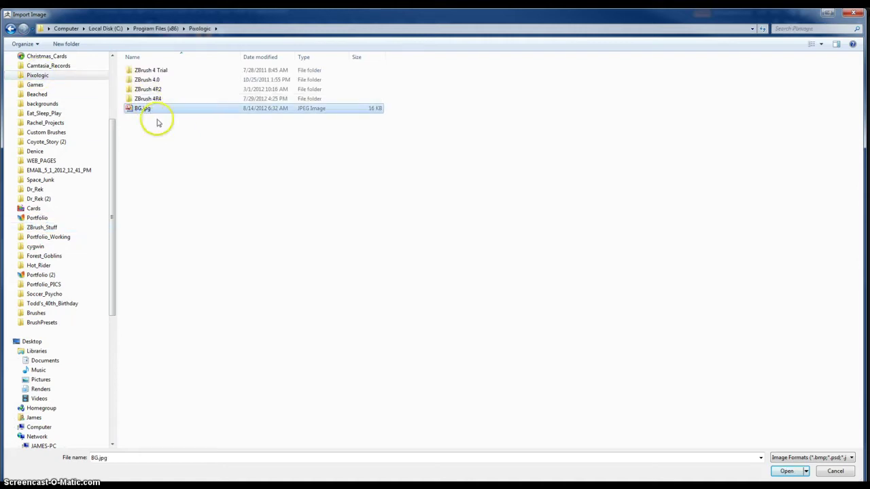
{"action": "left_click", "coordinate": [786, 470]}
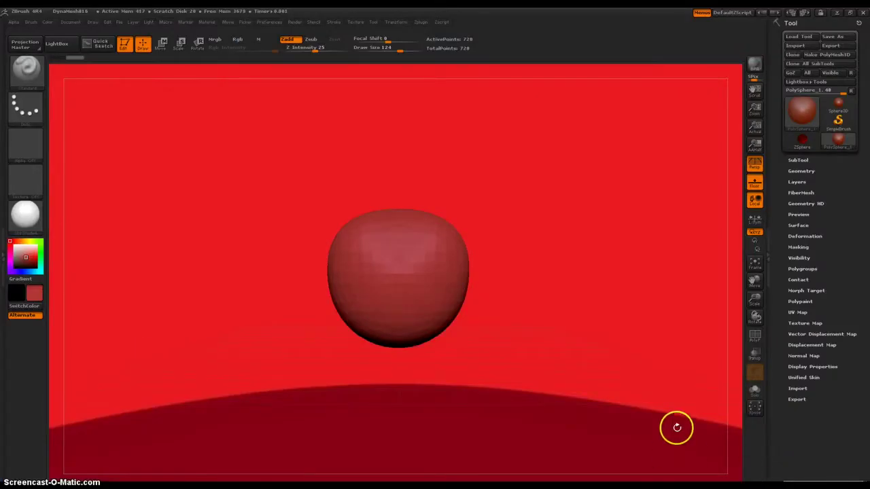
Orbit and zoom the sphere upright, remesh it with DynaMesh, and pan it left
{"action": "left_click_drag", "start_coordinate": [515, 272], "coordinate": [531, 329]}
{"action": "left_click_drag", "start_coordinate": [379, 387], "coordinate": [546, 295]}
{"action": "left_click_drag", "start_coordinate": [583, 358], "coordinate": [515, 374]}
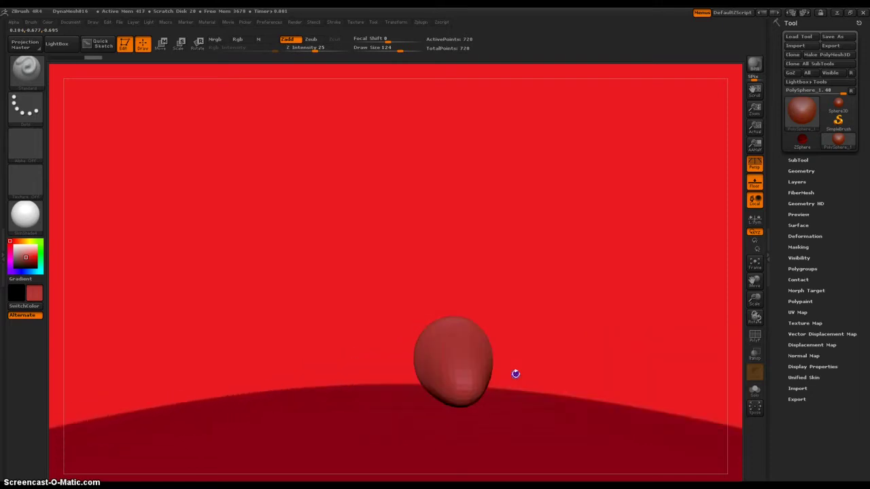
{"action": "left_click_drag", "start_coordinate": [491, 325], "coordinate": [449, 382]}
{"action": "left_click", "coordinate": [602, 219], "text": "ctrl"}
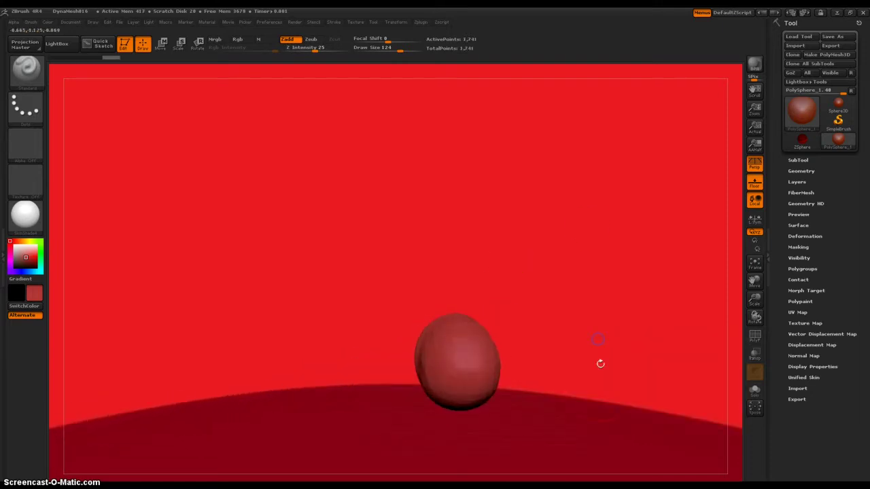
{"action": "left_click_drag", "start_coordinate": [600, 364], "coordinate": [562, 371], "text": "alt"}
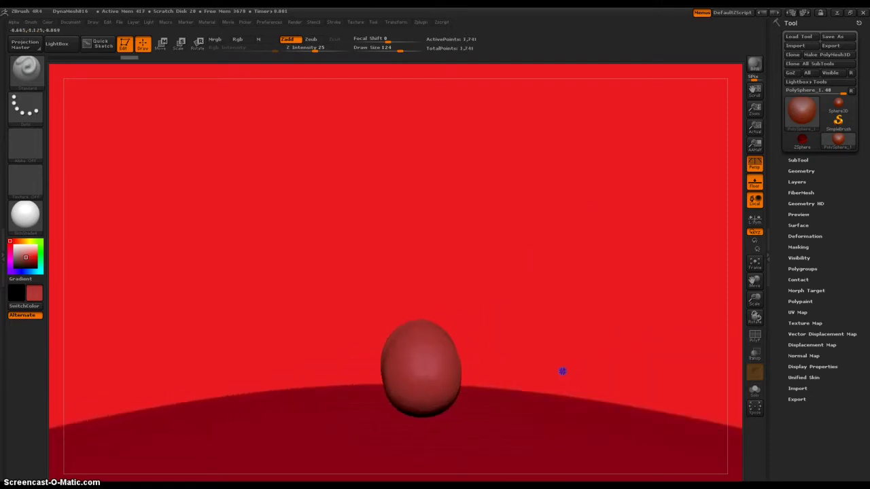
Render BPR previews with a cast shadow, adjusting Render Properties before the final render
{"action": "left_click", "coordinate": [753, 63]}
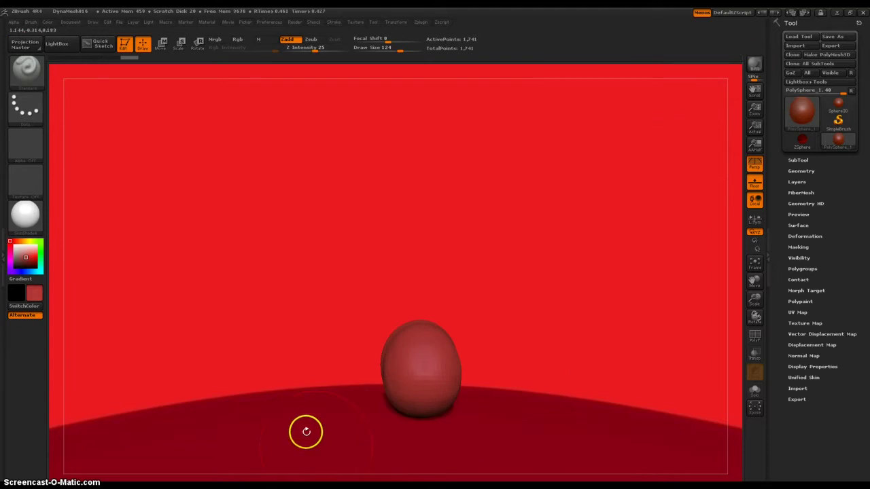
{"action": "left_click_drag", "start_coordinate": [517, 259], "coordinate": [508, 244]}
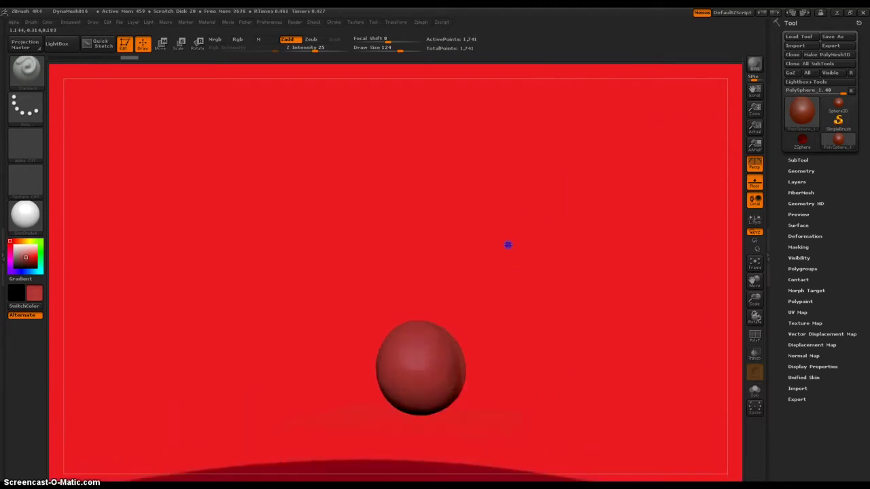
{"action": "left_click", "coordinate": [754, 65]}
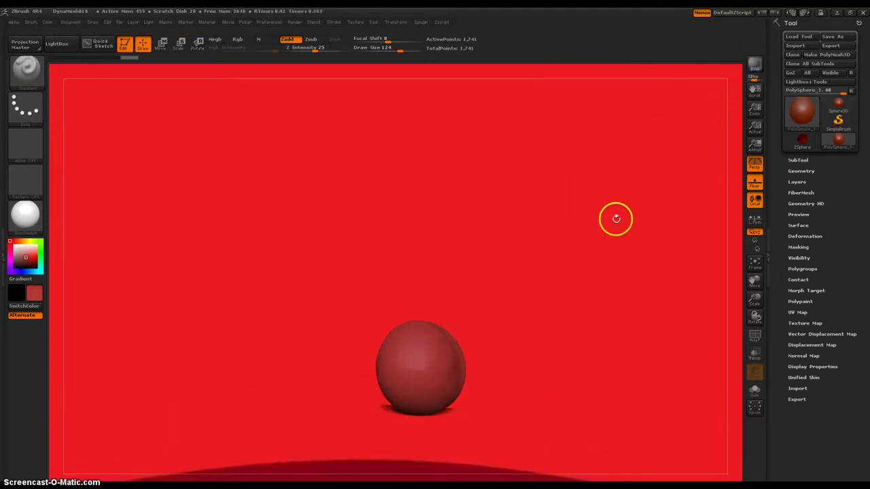
{"action": "left_click", "coordinate": [294, 22]}
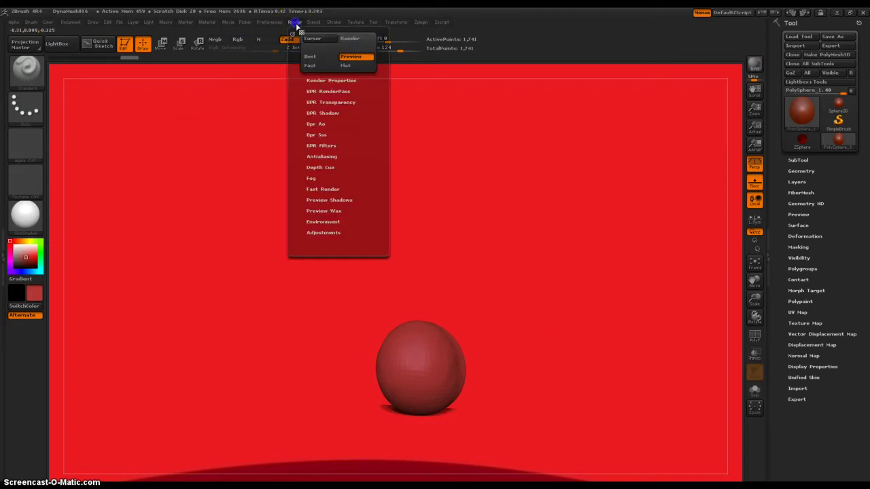
{"action": "left_click", "coordinate": [331, 81]}
{"action": "left_click", "coordinate": [305, 136]}
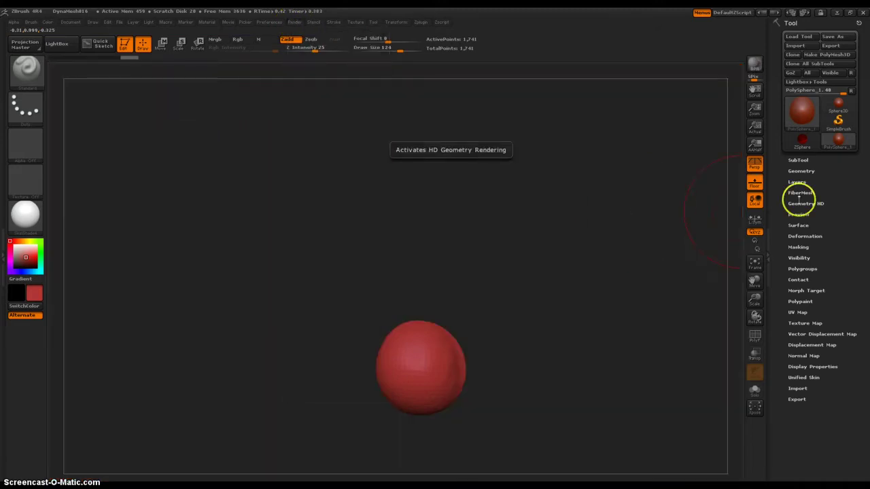
{"action": "left_click", "coordinate": [756, 65]}
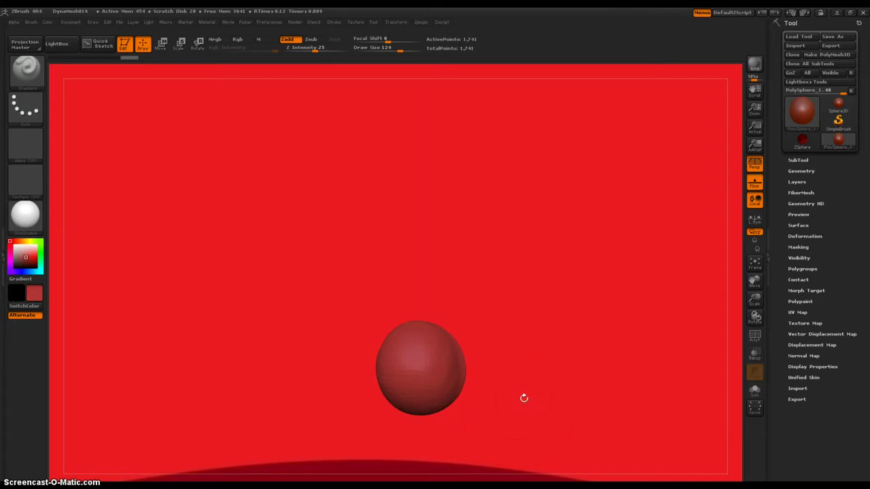
Pick a texture from the Textures grid as the Light > Background image
{"action": "left_click", "coordinate": [312, 304]}
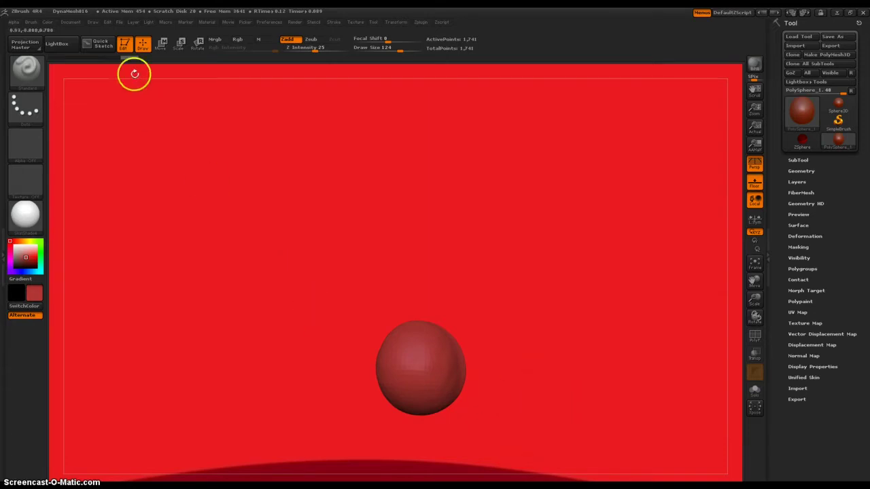
{"action": "left_click", "coordinate": [149, 22]}
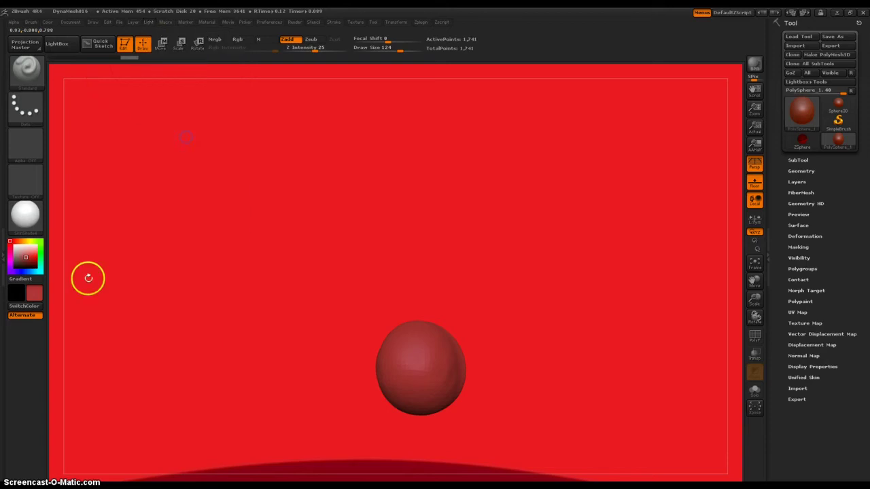
{"action": "left_click", "coordinate": [149, 22]}
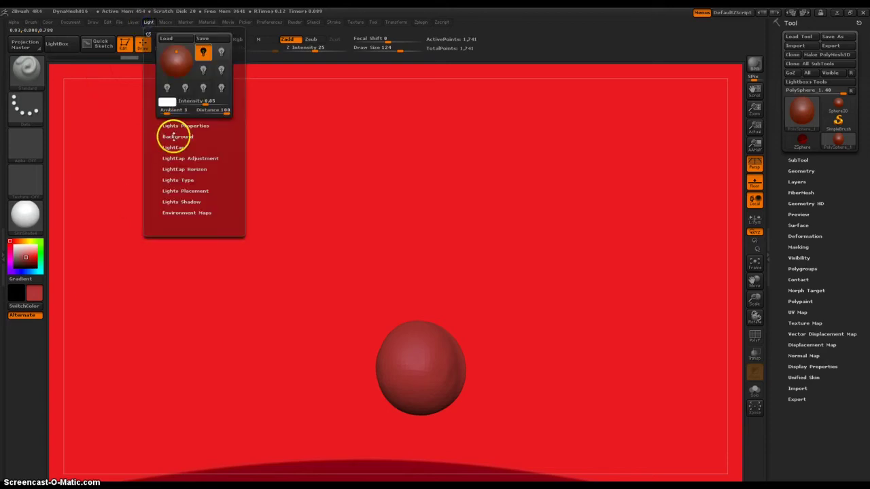
{"action": "left_click", "coordinate": [177, 137]}
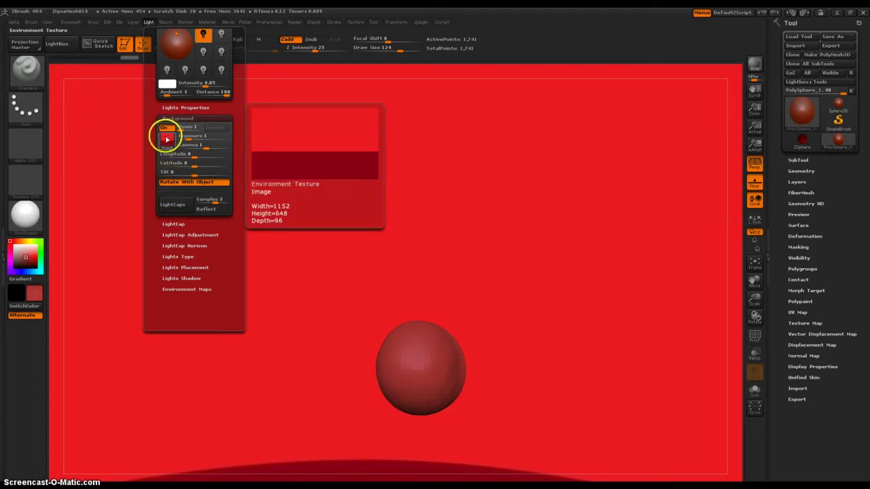
{"action": "left_click", "coordinate": [167, 140]}
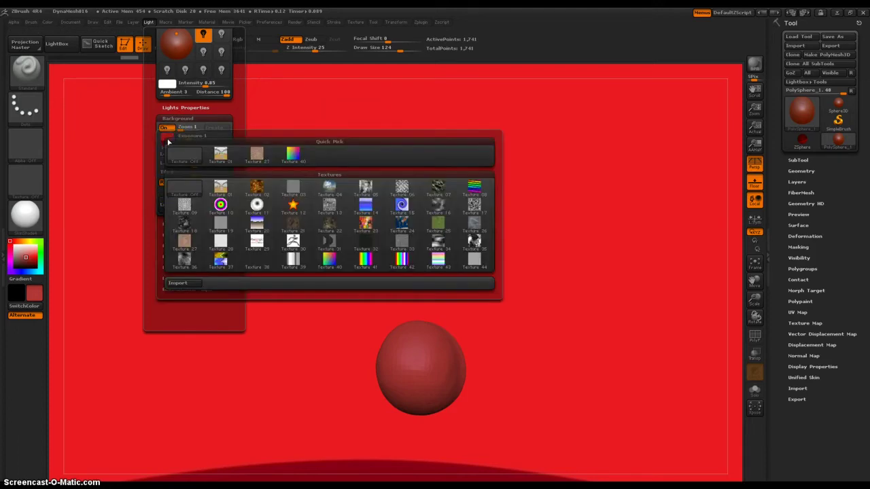
{"action": "left_click", "coordinate": [224, 189]}
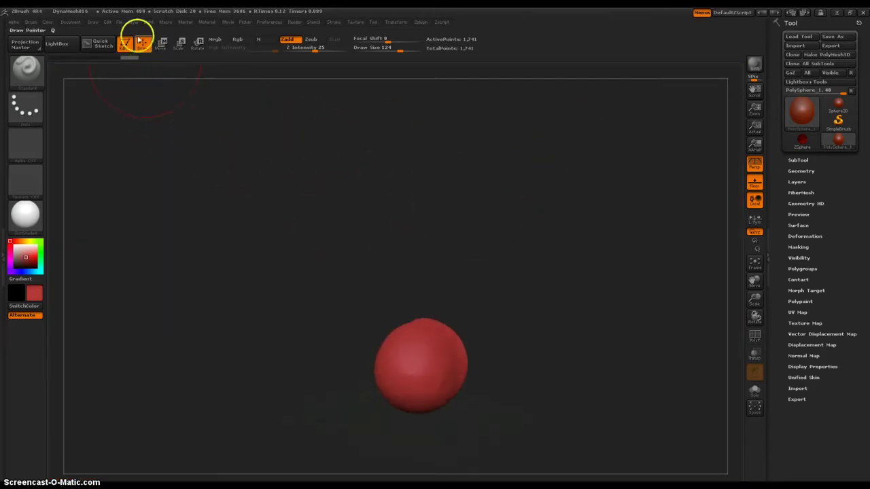
Render BPR previews of the sphere in the gallery scene from slightly rotated views
{"action": "left_click", "coordinate": [131, 21]}
{"action": "left_click", "coordinate": [147, 23]}
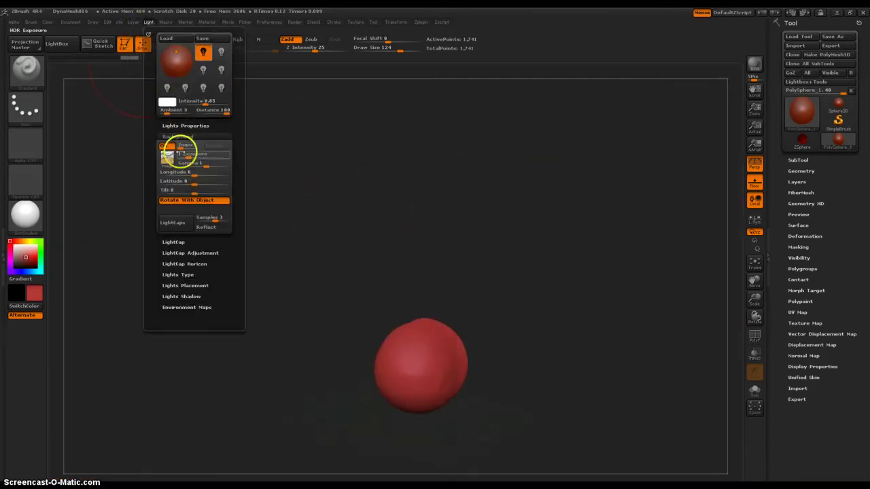
{"action": "left_click", "coordinate": [756, 65]}
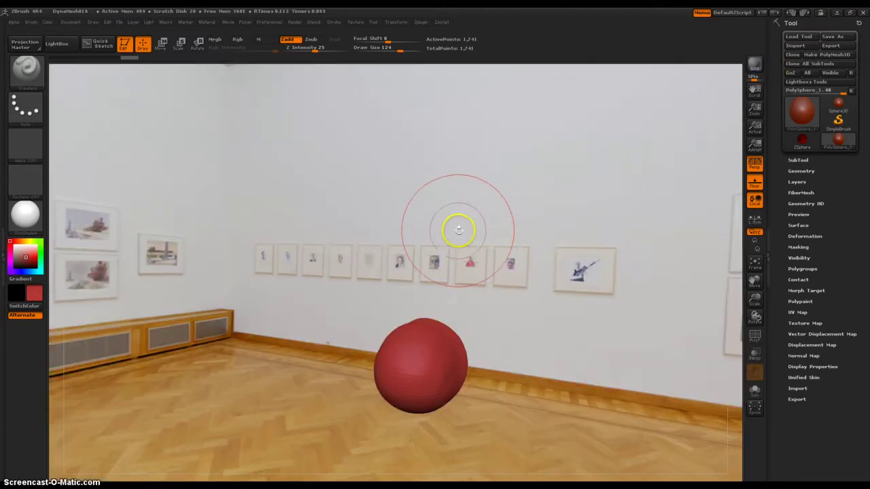
{"action": "left_click_drag", "start_coordinate": [459, 230], "coordinate": [390, 233]}
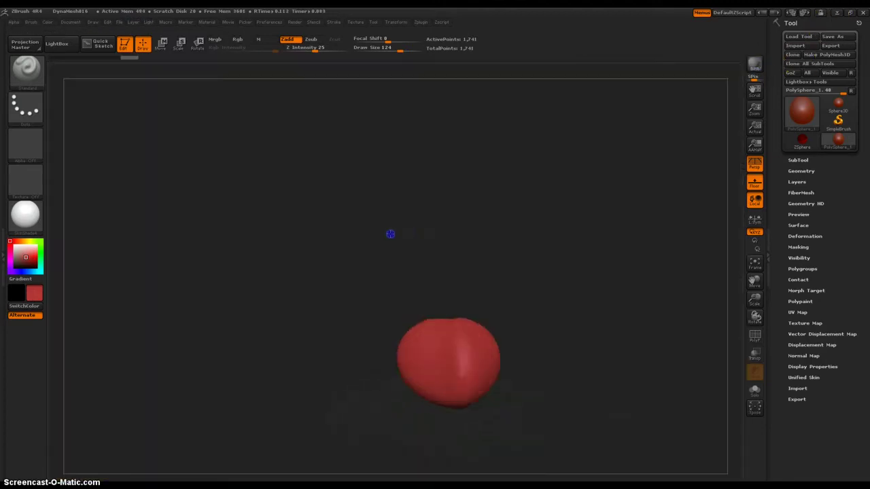
{"action": "left_click", "coordinate": [756, 67]}
{"action": "left_click_drag", "start_coordinate": [557, 233], "coordinate": [582, 237]}
{"action": "left_click", "coordinate": [755, 65]}
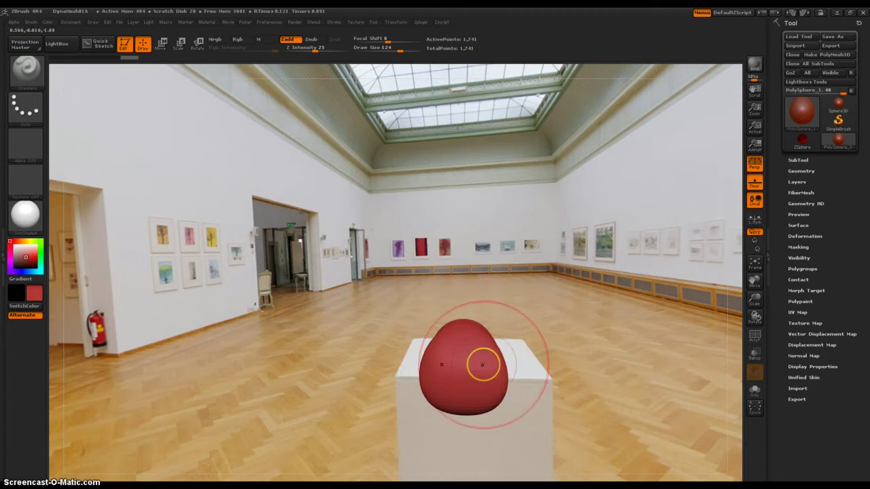
Select the Move brush at size 248, undo a test stroke, and re-render
{"action": "key", "text": "b"}
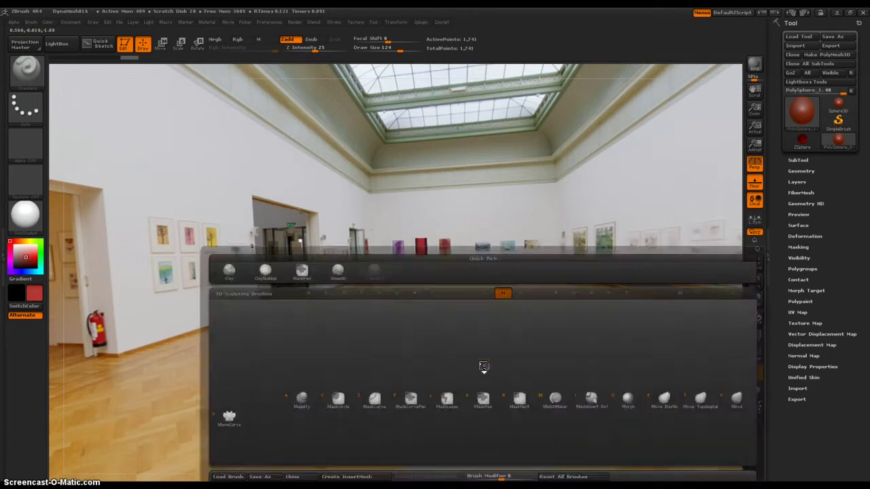
{"action": "key", "text": "c"}
{"action": "key", "text": "b"}
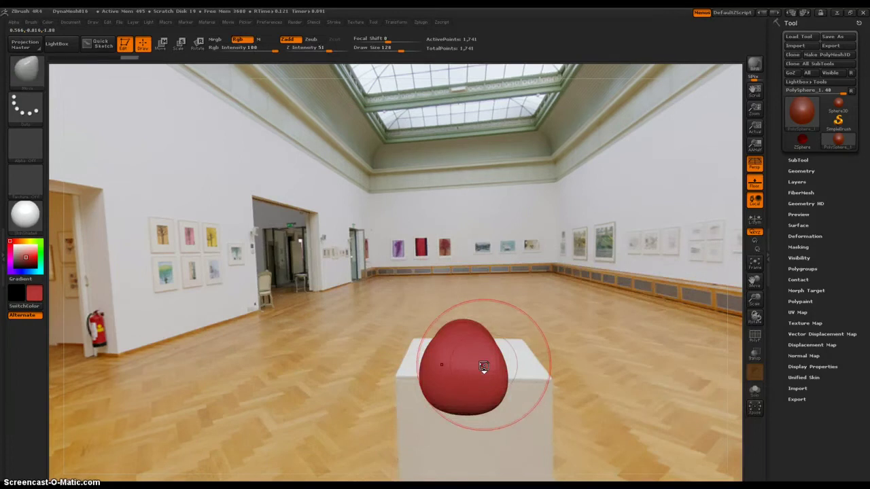
{"action": "key", "text": "]"}
{"action": "key", "text": "]"}
{"action": "key", "text": "]"}
{"action": "key", "text": "]"}
{"action": "mouse_move", "coordinate": [472, 361]}
{"action": "left_mouse_down"}
{"action": "mouse_move", "coordinate": [468, 295]}
{"action": "mouse_move", "coordinate": [471, 365]}
{"action": "mouse_move", "coordinate": [468, 326]}
{"action": "mouse_move", "coordinate": [474, 352]}
{"action": "left_mouse_up"}
{"action": "key", "text": "ctrl+z"}
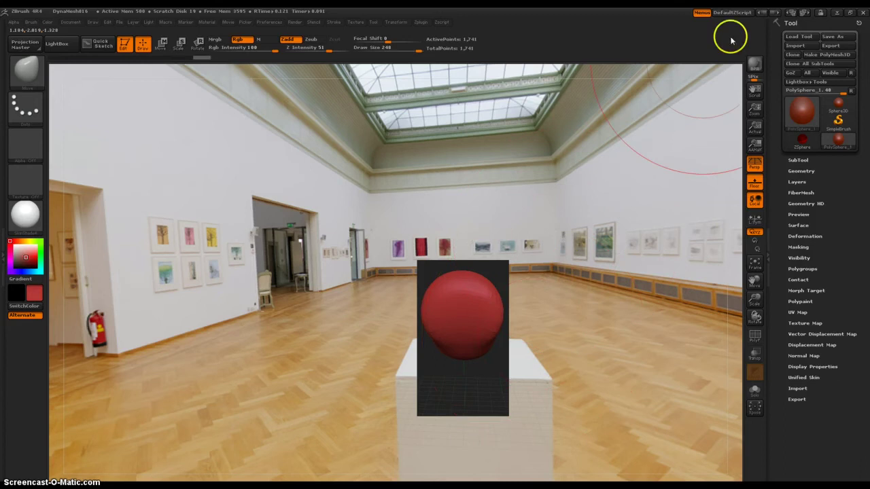
{"action": "left_click", "coordinate": [752, 66]}
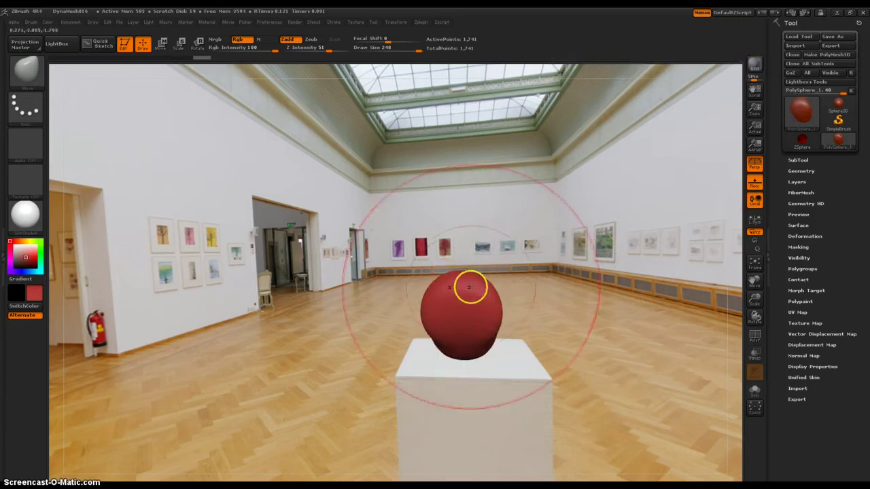
Pull the top up into a pointed teardrop, render, then bulge the middle with a size-84 brush
{"action": "left_click_drag", "start_coordinate": [482, 272], "coordinate": [489, 217]}
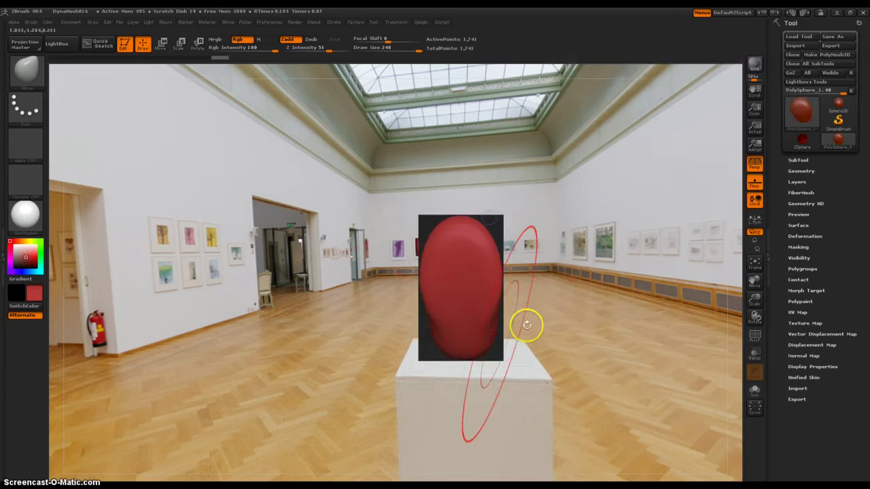
{"action": "left_click_drag", "start_coordinate": [526, 322], "coordinate": [452, 362]}
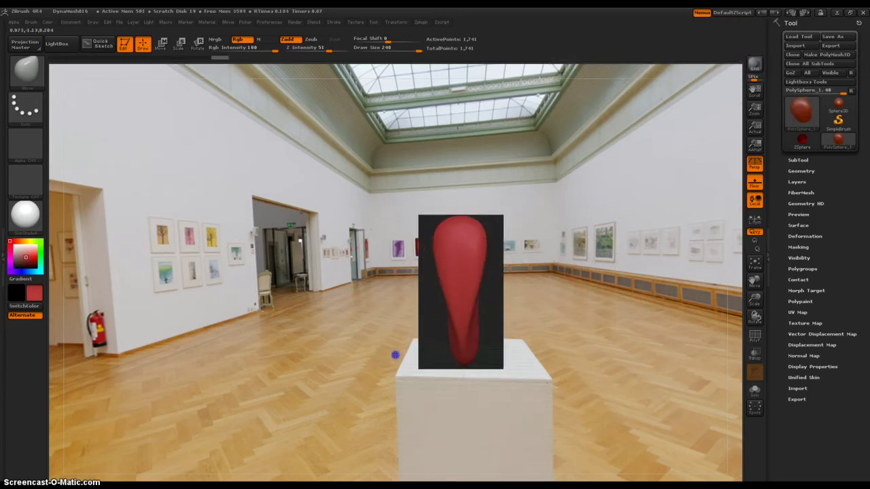
{"action": "mouse_move", "coordinate": [435, 316]}
{"action": "left_mouse_down"}
{"action": "mouse_move", "coordinate": [450, 297]}
{"action": "mouse_move", "coordinate": [568, 277]}
{"action": "left_mouse_up"}
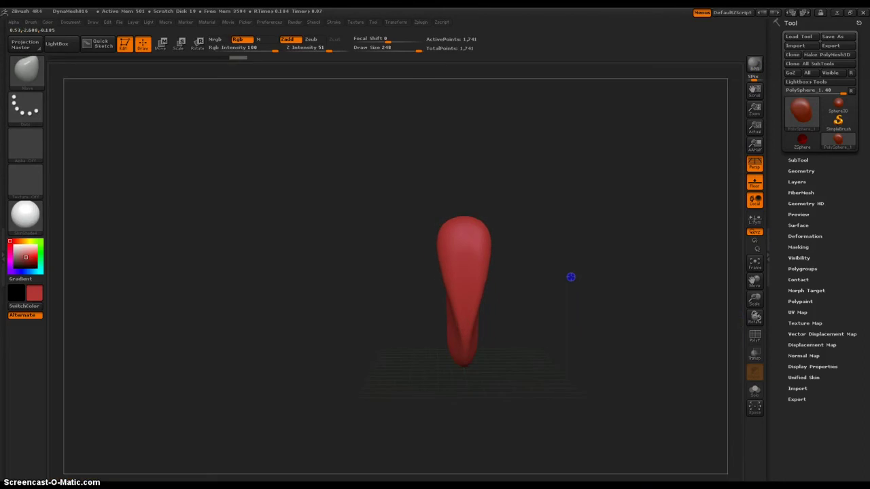
{"action": "left_click", "coordinate": [755, 64]}
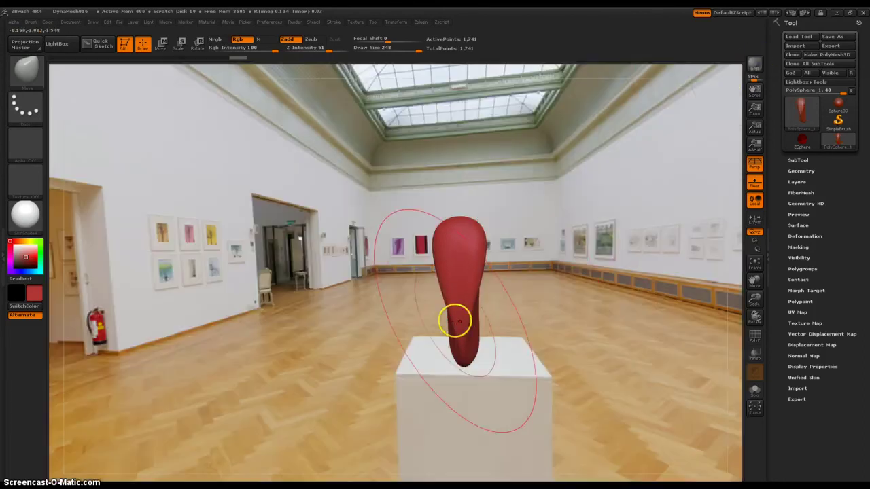
{"action": "key", "text": "bracketleft"}
{"action": "key", "text": "bracketleft"}
{"action": "key", "text": "bracketleft"}
{"action": "key", "text": "bracketleft"}
{"action": "key", "text": "bracketleft"}
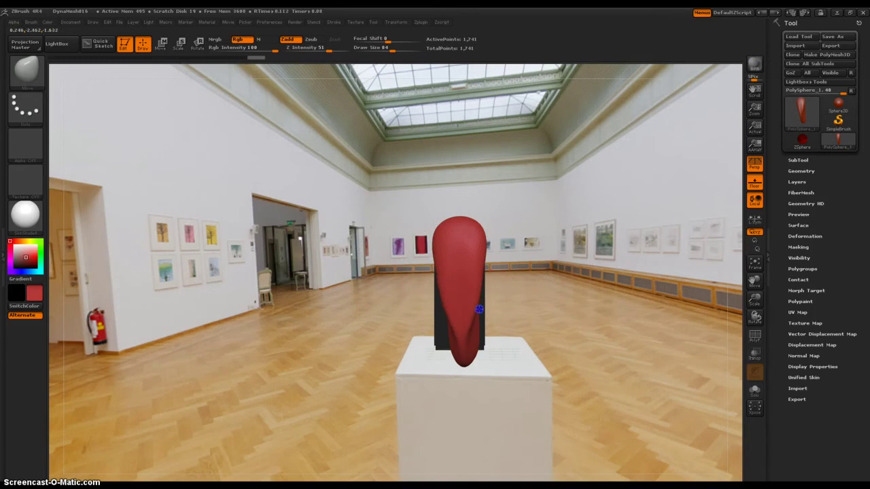
{"action": "mouse_move", "coordinate": [479, 313]}
{"action": "left_mouse_down"}
{"action": "mouse_move", "coordinate": [488, 287]}
{"action": "mouse_move", "coordinate": [469, 292]}
{"action": "mouse_move", "coordinate": [475, 308]}
{"action": "mouse_move", "coordinate": [465, 310]}
{"action": "mouse_move", "coordinate": [472, 272]}
{"action": "left_mouse_up"}
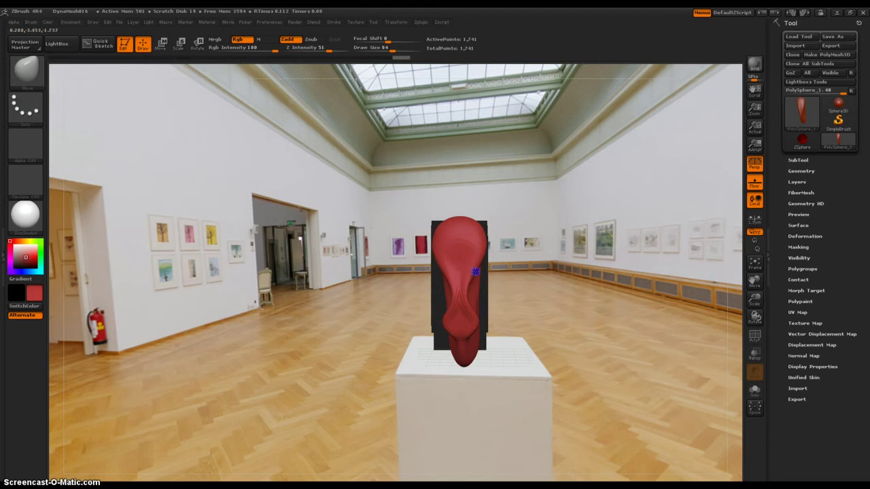
Start a BPR render of the red sculpt on its pedestal in the gallery scene
{"action": "left_click", "coordinate": [755, 68]}
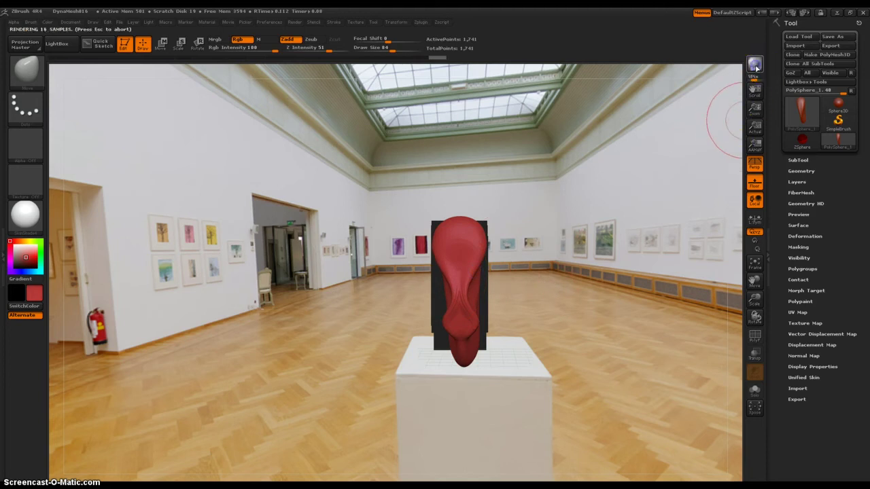